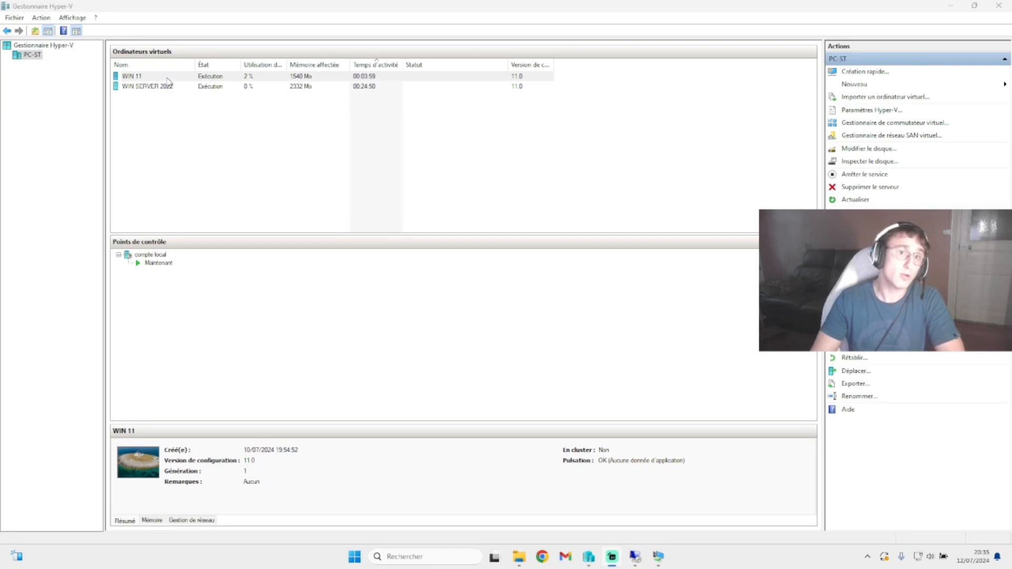
- Connect the network adapter of the WIN 11 virtual machine to the Ethernet virtual switch in its settings
right_click(169, 79)
click(203, 100)
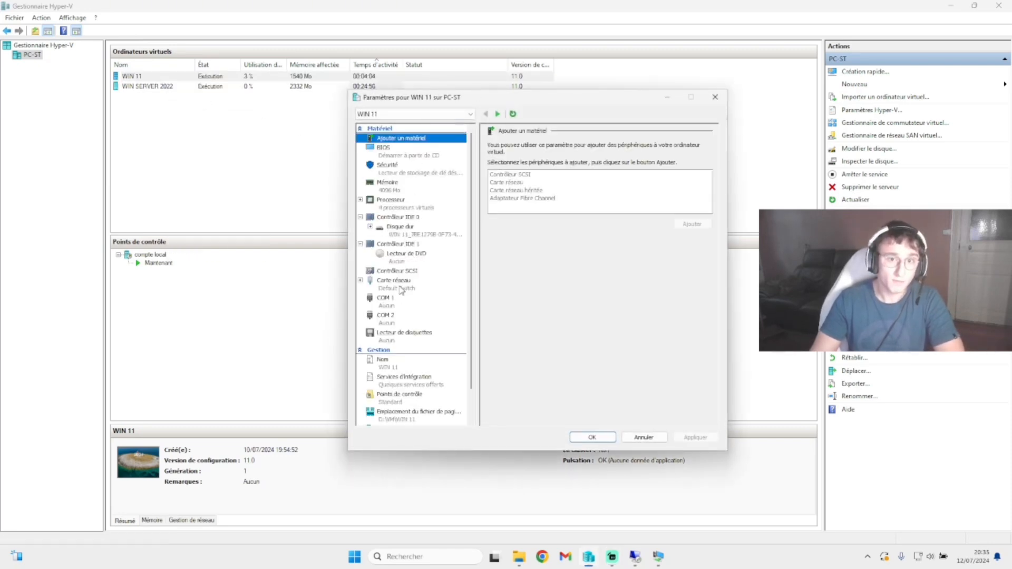
click(402, 289)
click(520, 166)
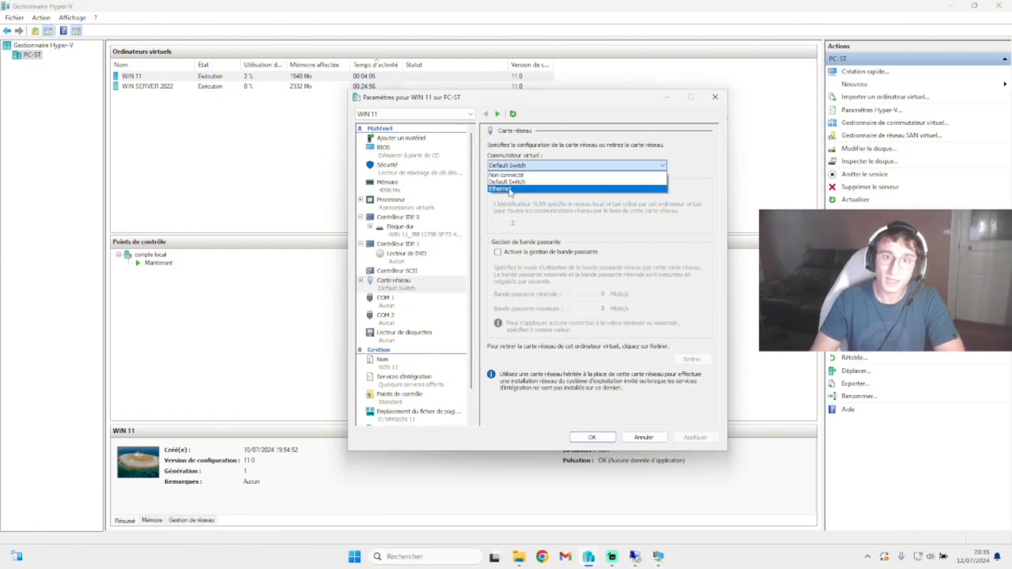
click(510, 189)
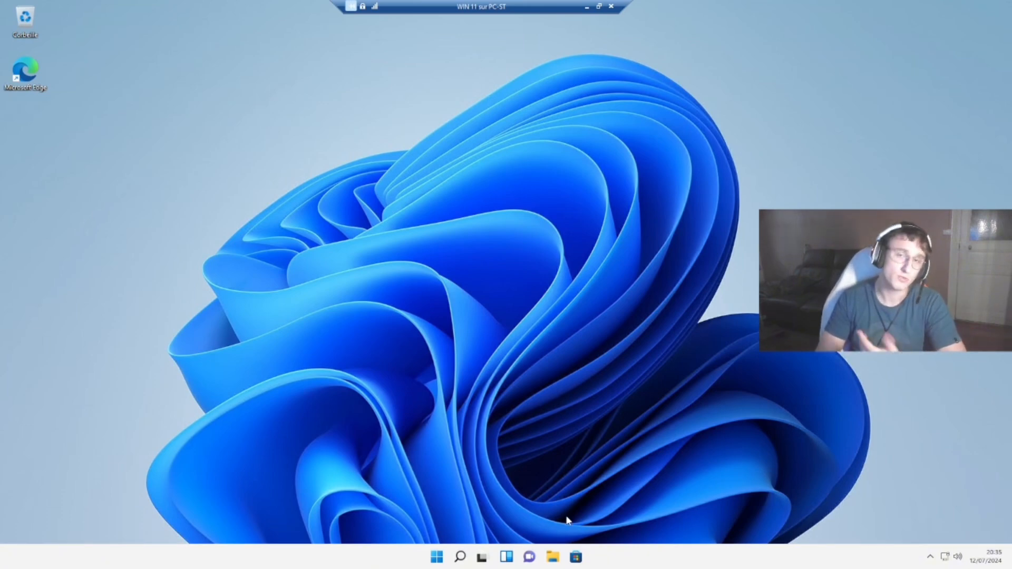
- In the WIN 11 virtual machine, open the properties of Ce PC from File Explorer
click(554, 556)
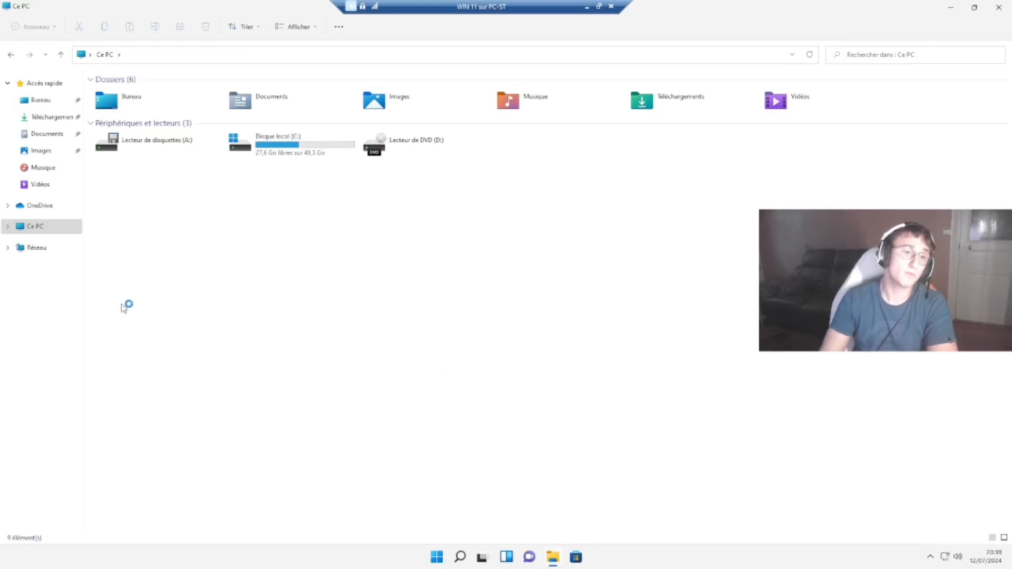
right_click(50, 230)
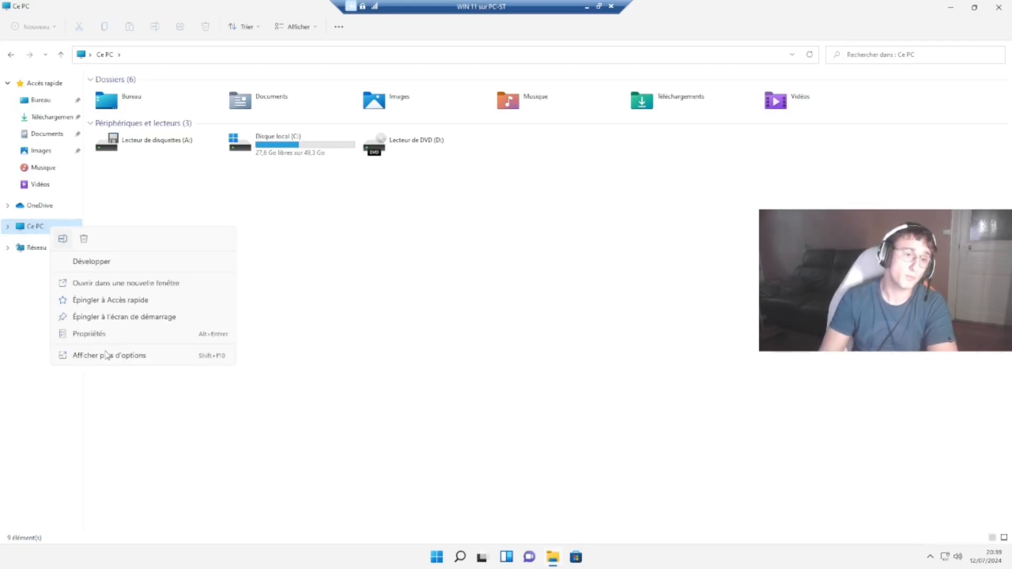
click(98, 331)
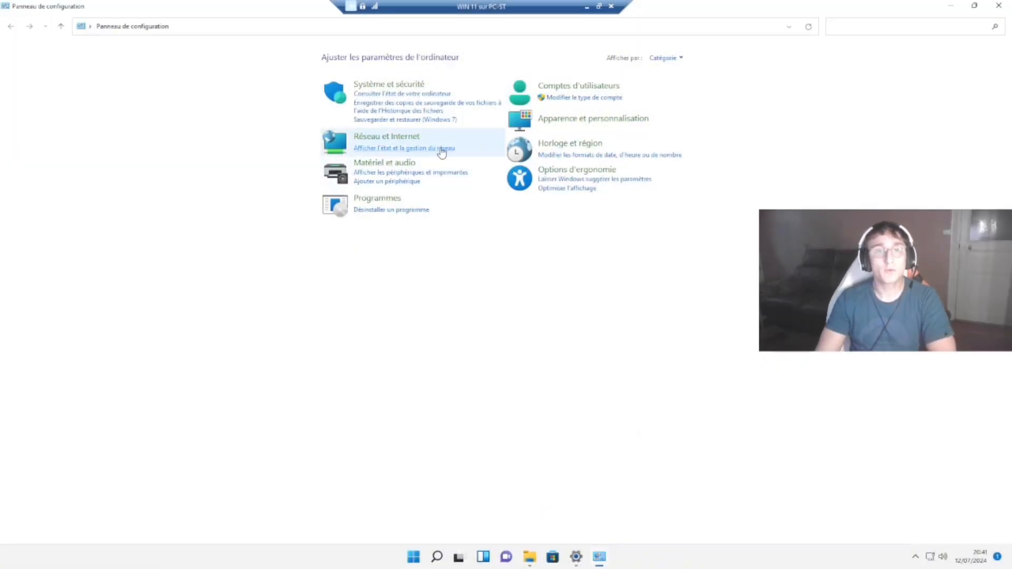
- Open the Internet Protocol version 4 (TCP/IPv4) properties of the Ethernet connection from the Control Panel network settings
click(409, 138)
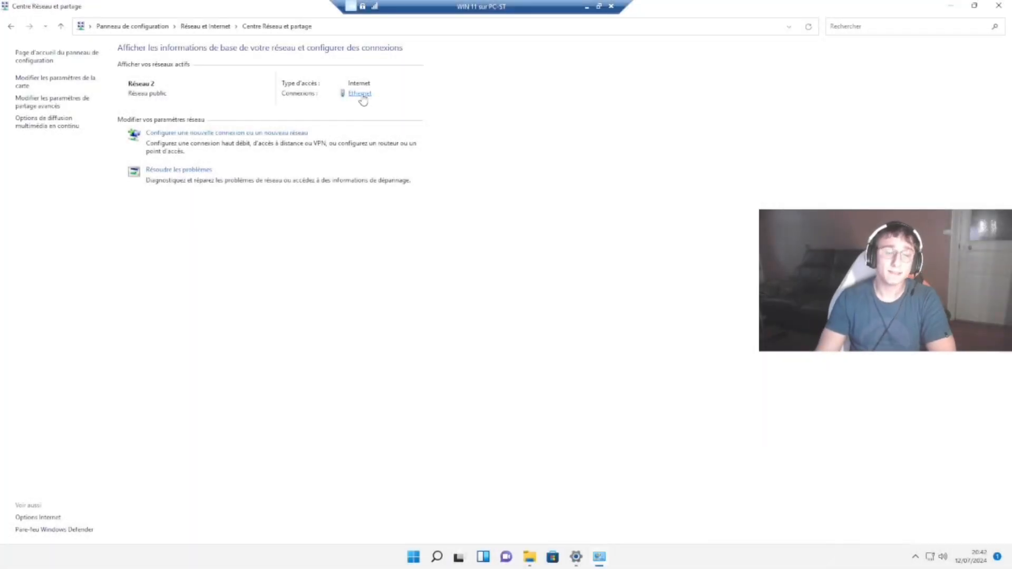
click(361, 95)
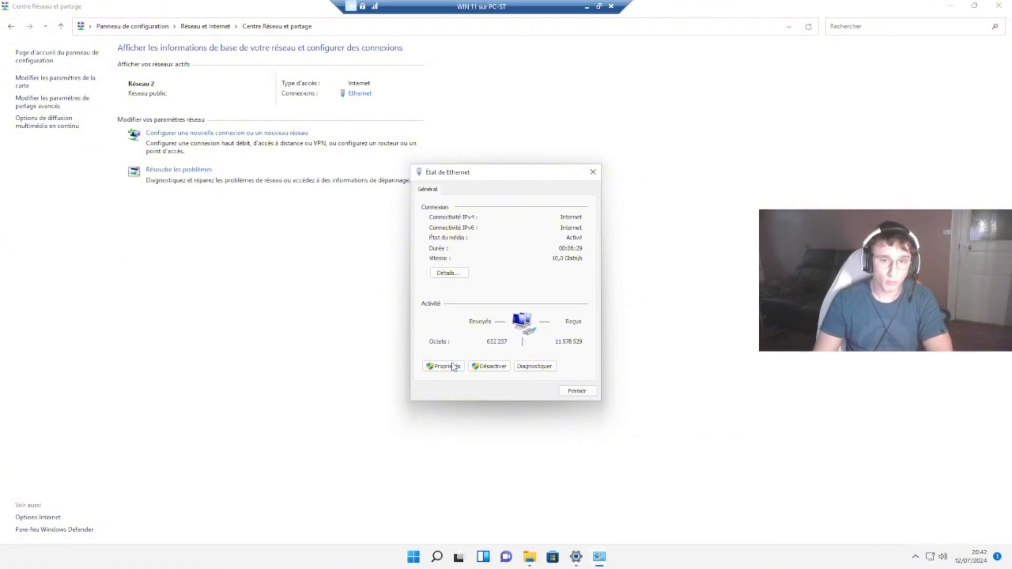
click(454, 367)
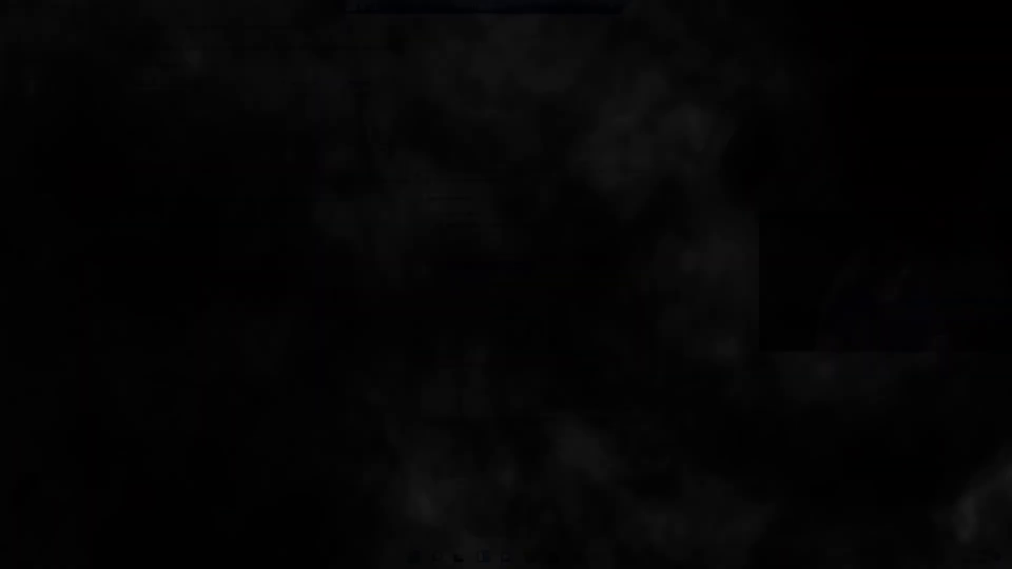
click(480, 293)
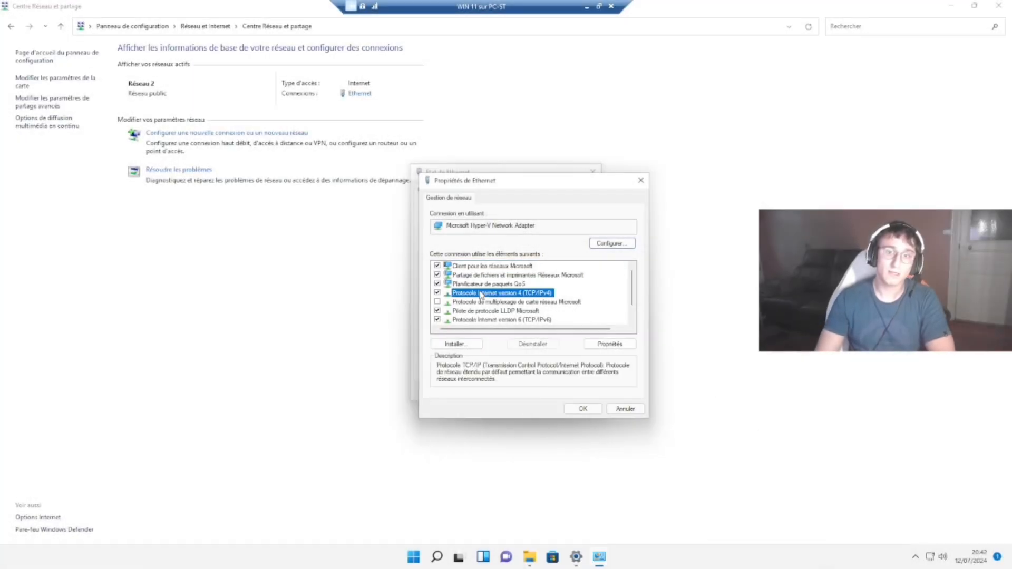
click(609, 344)
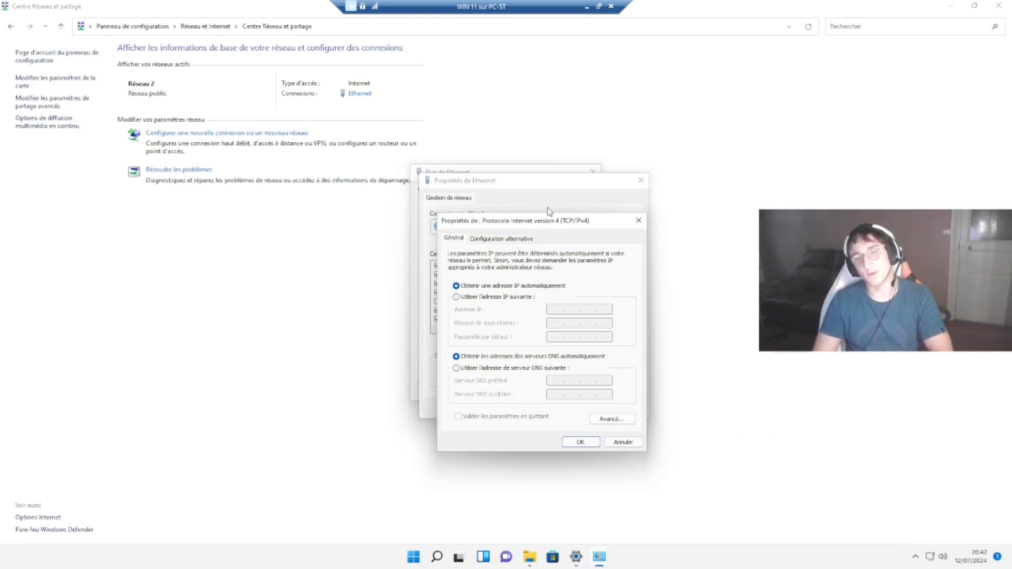
drag(548, 221, 546, 200)
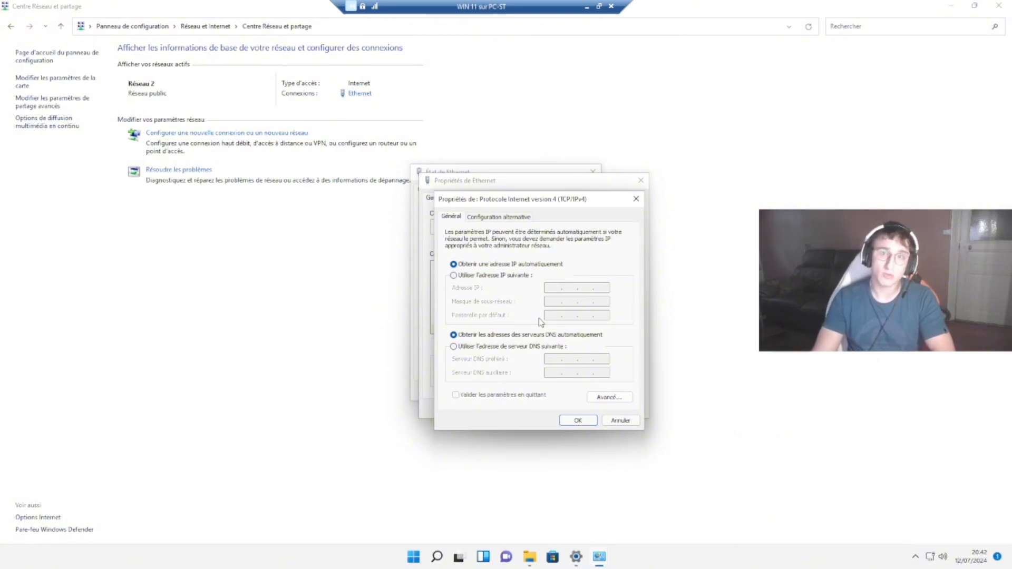
- Set the preferred DNS server manually to 192.168.1.8, leave the auxiliary DNS empty, and close the Ethernet dialogs
click(510, 348)
click(549, 362)
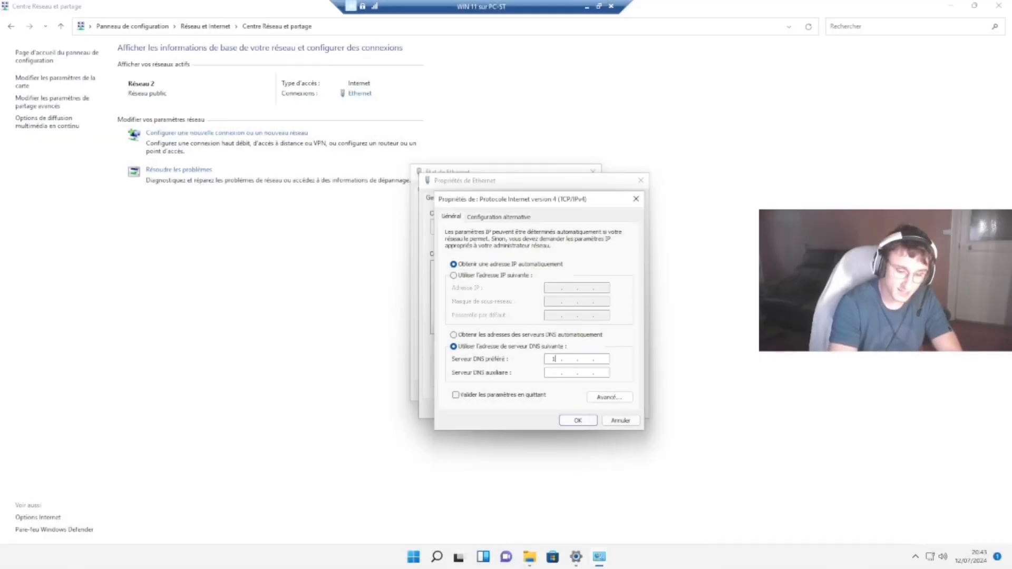
text(92.168.)
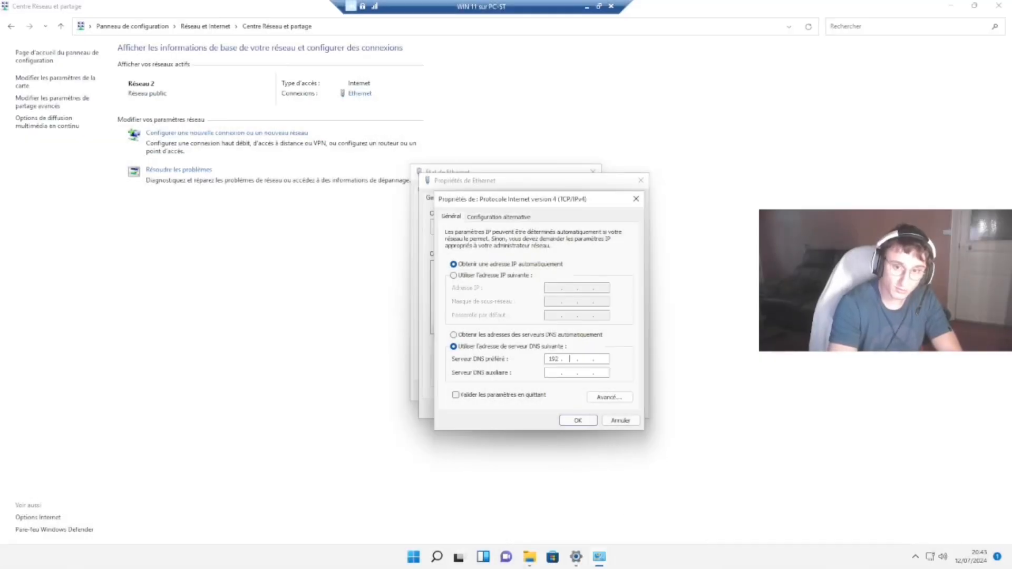
text(1.8)
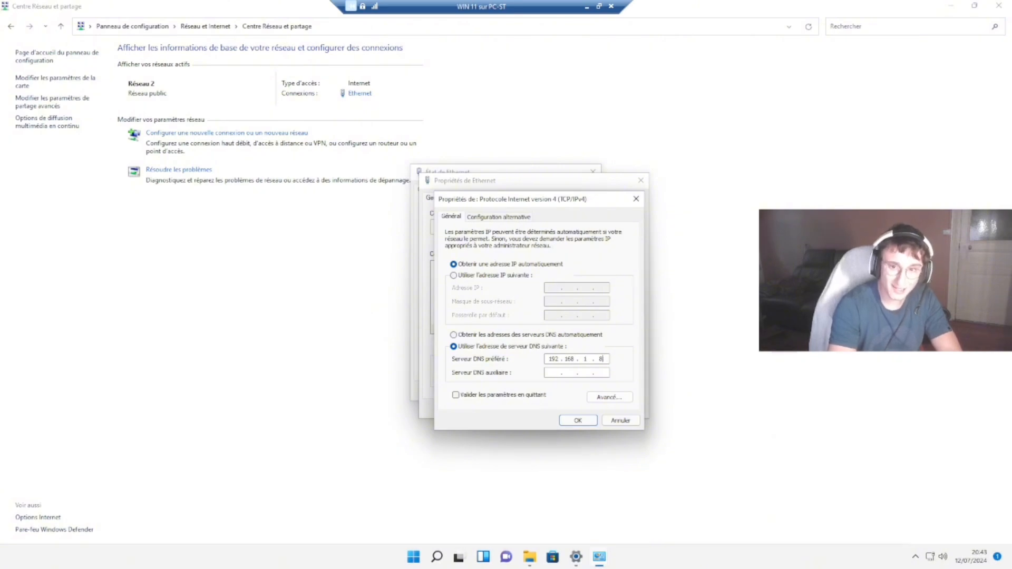
click(554, 372)
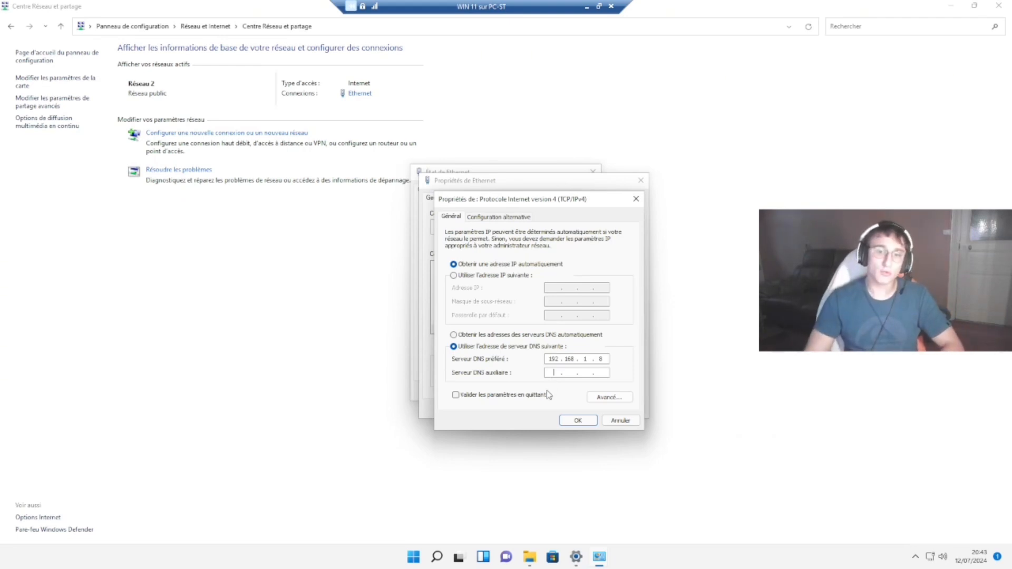
click(576, 421)
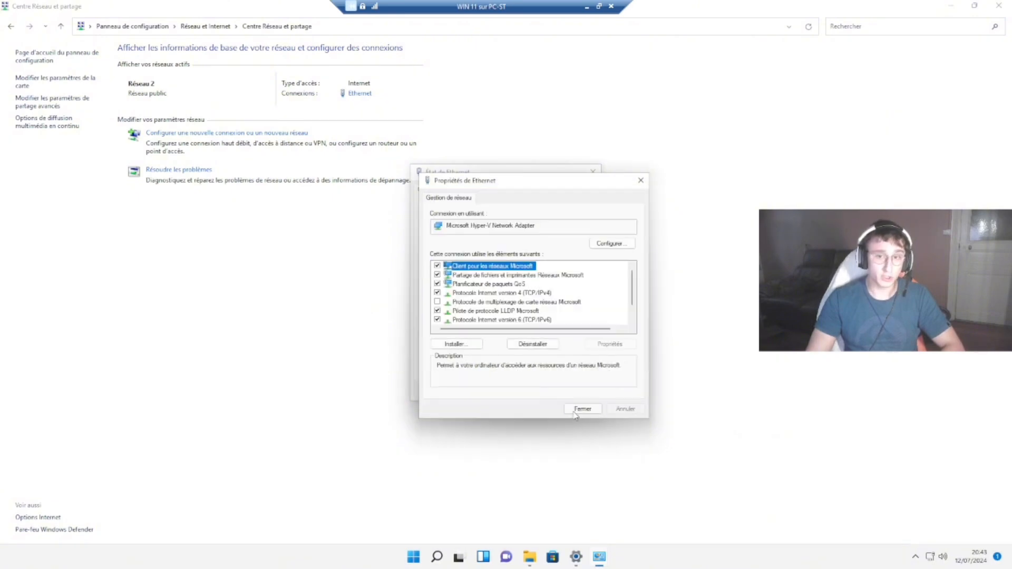
click(574, 406)
click(576, 398)
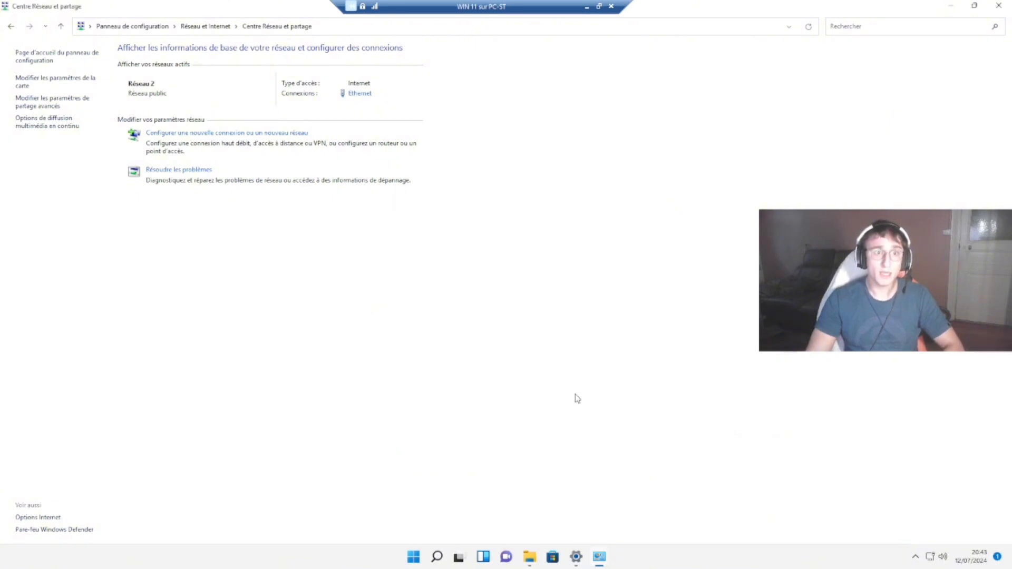
- Open the computer name and domain change dialog from the system information page's domain or workgroup settings
click(576, 557)
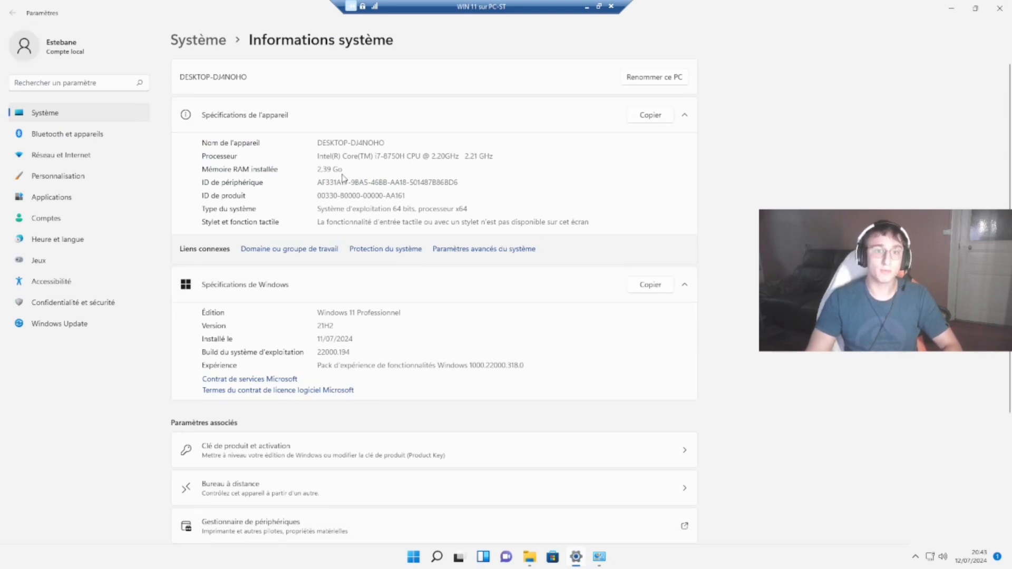
click(290, 249)
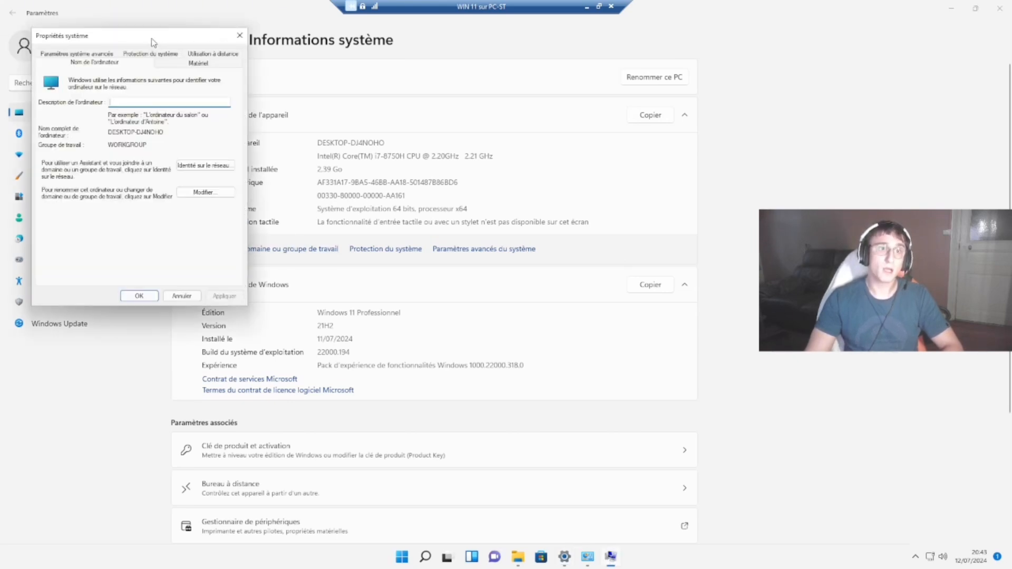
drag(153, 42, 365, 65)
click(399, 218)
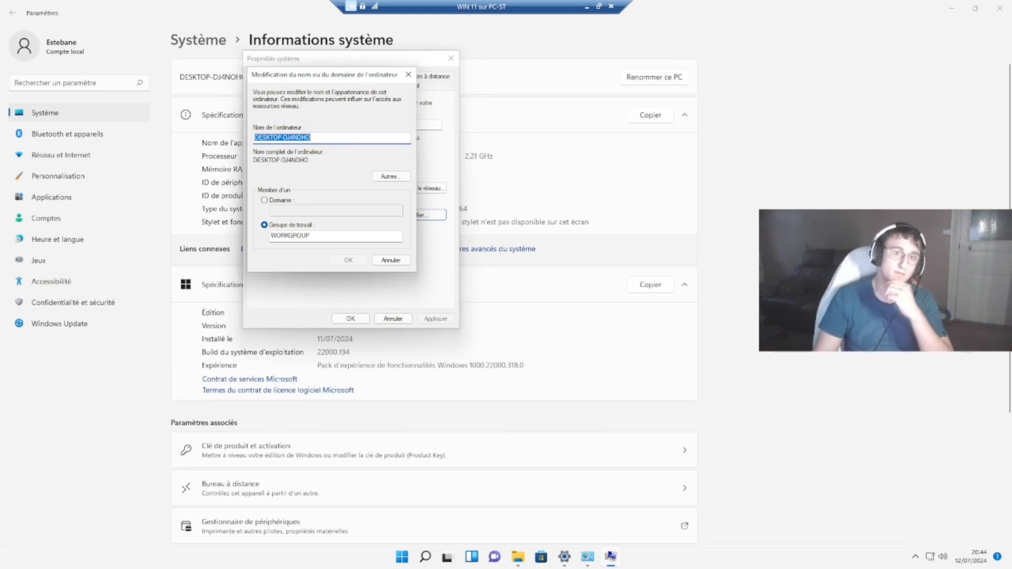
- Make the computer a member of the domain estebaneinformatique.fr instead of a workgroup and submit the change
click(268, 200)
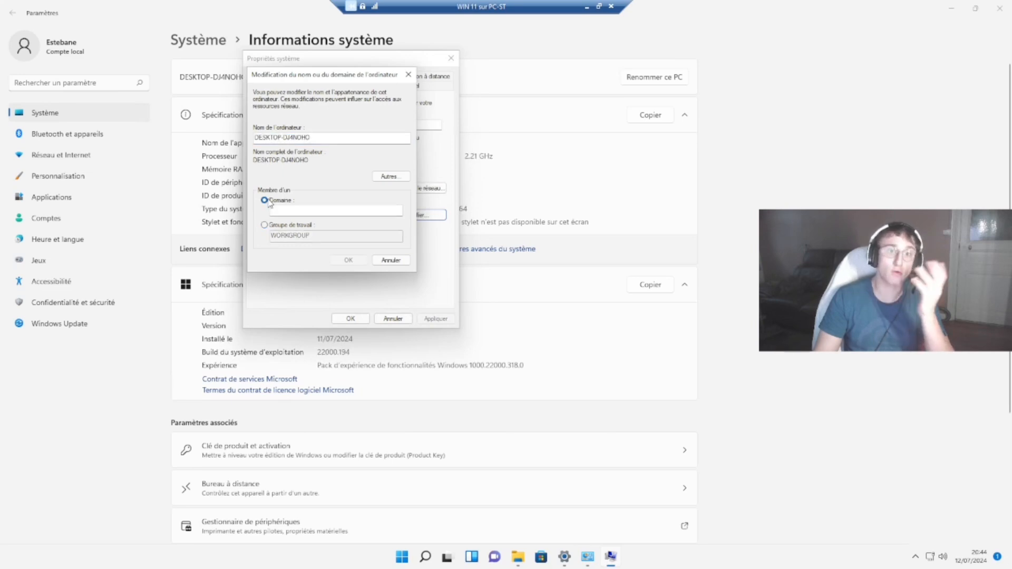
click(274, 210)
text(est)
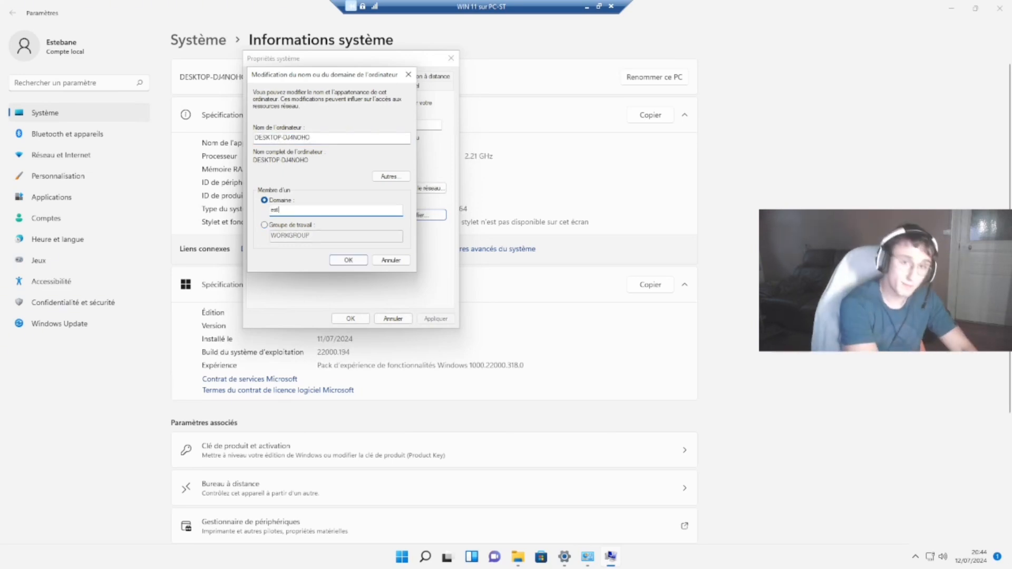
text(ebaneinforma)
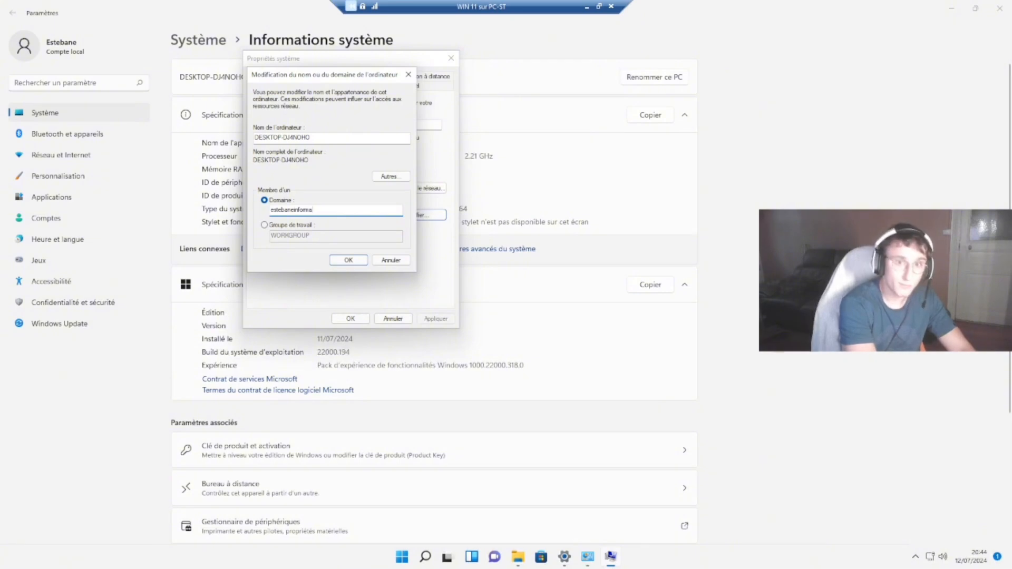
text(zique.fr)
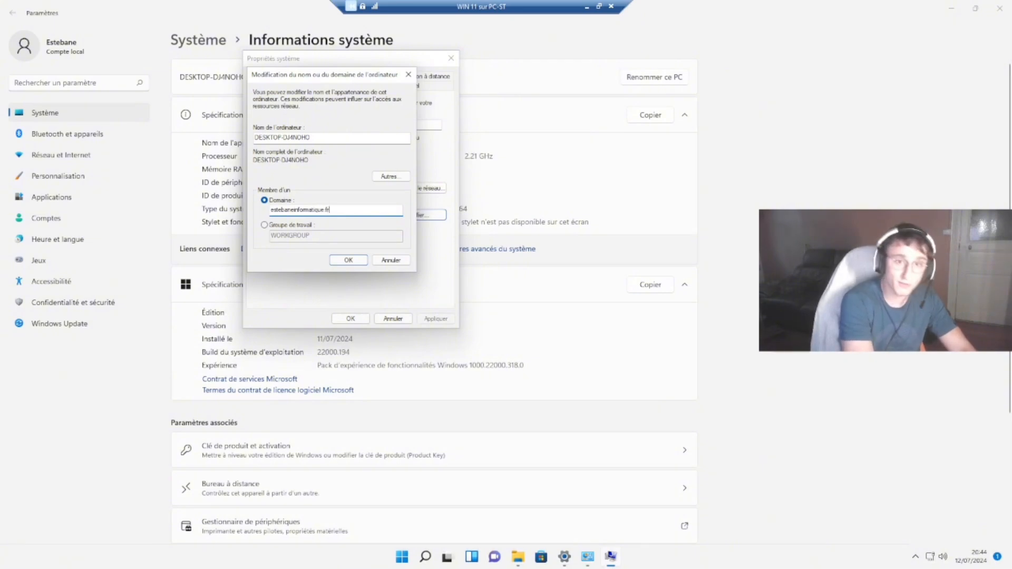
click(344, 260)
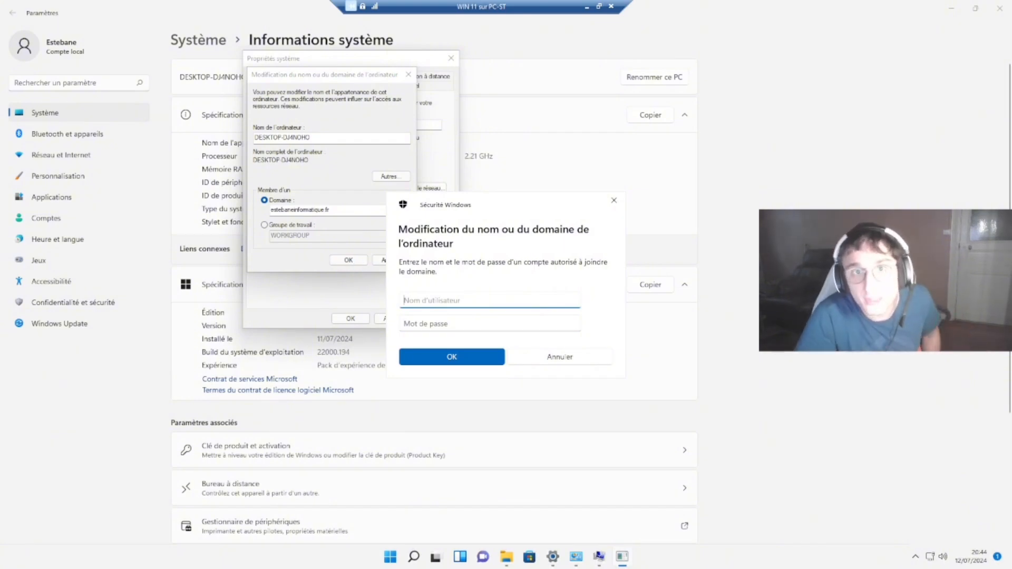
- Try to authorize the domain join with the Administrateur user name and the account password, and bring the system properties back to the front
text(A)
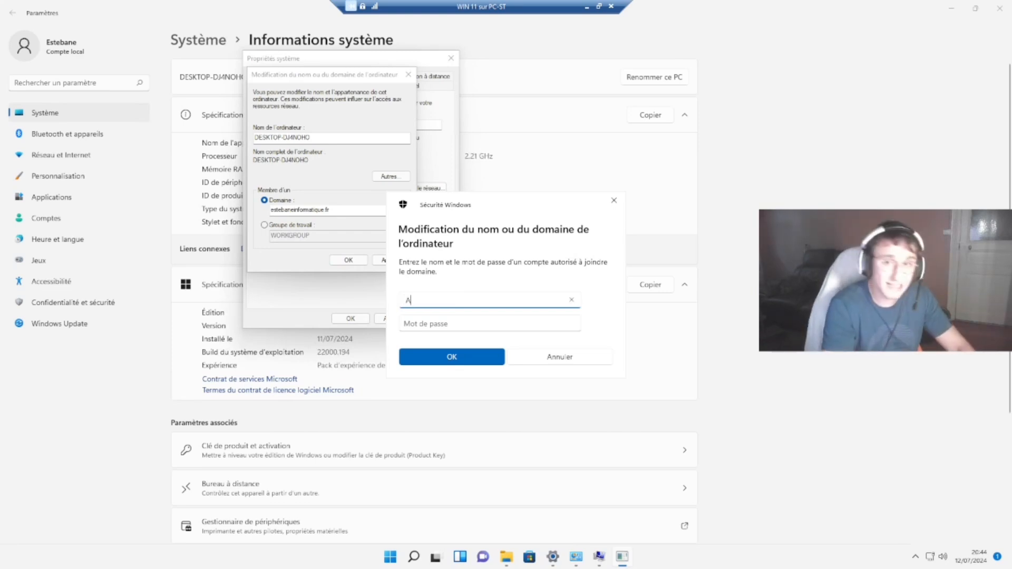
text(dministrateur)
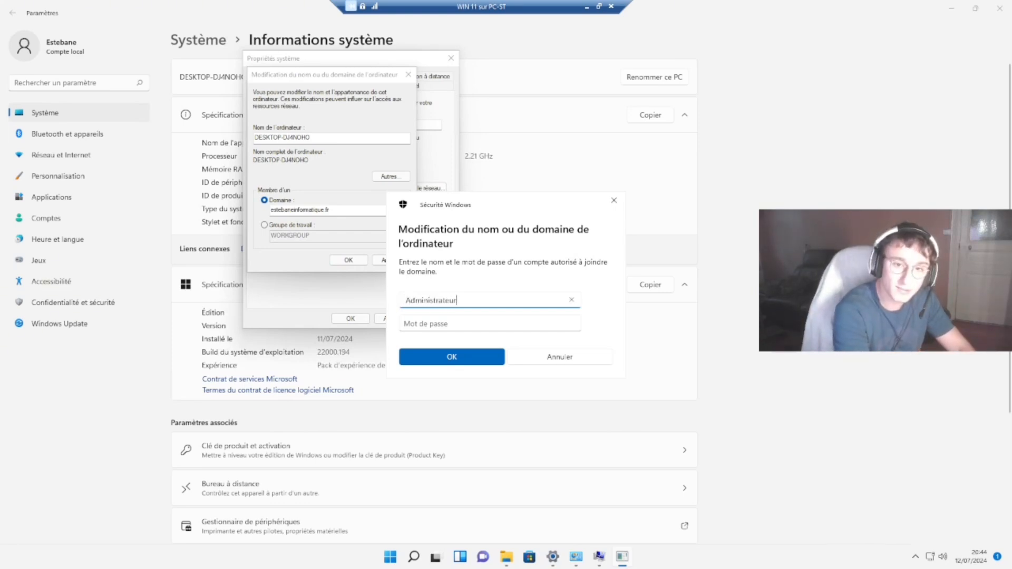
key(Tab)
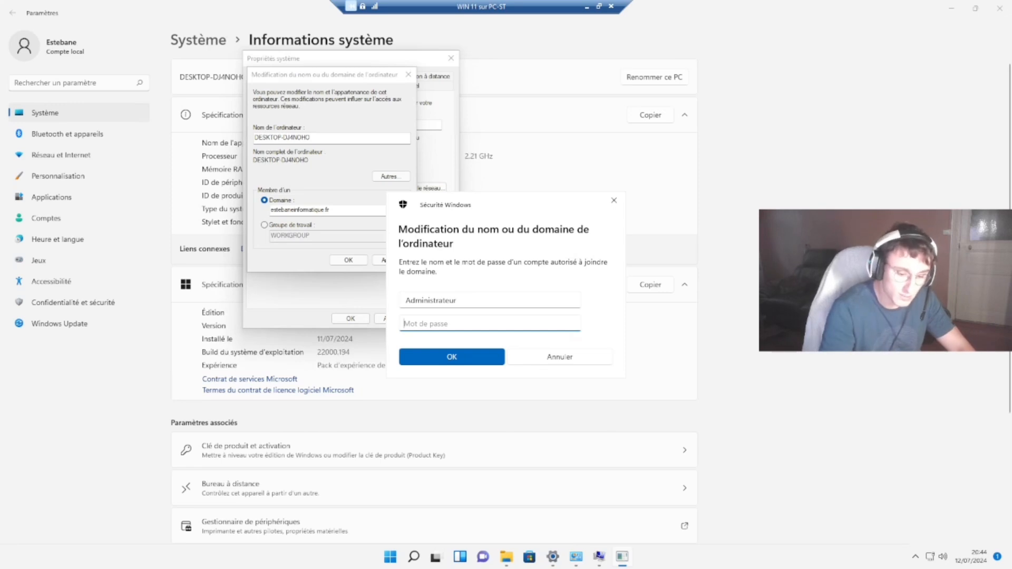
text(••••••)
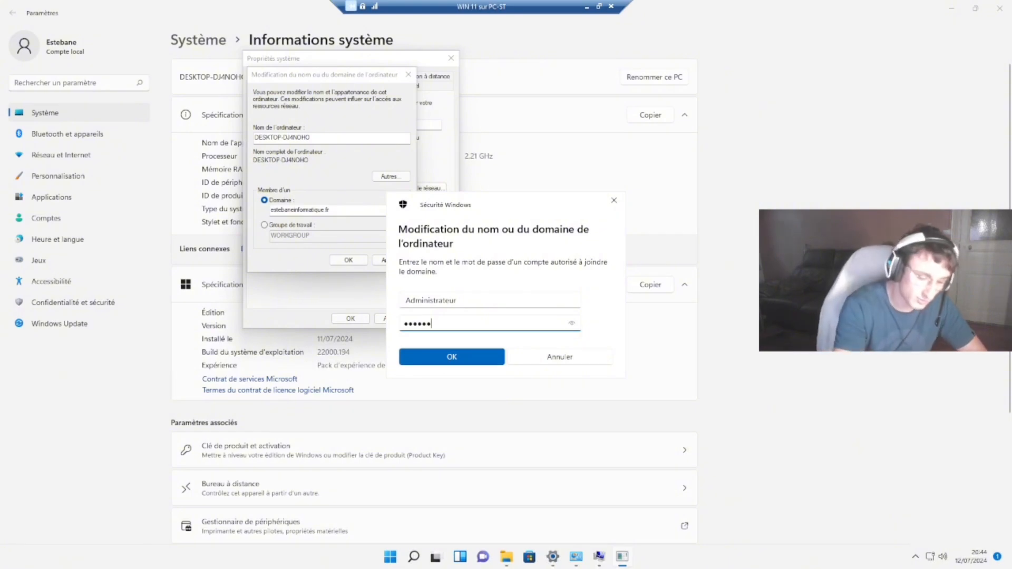
text(•)
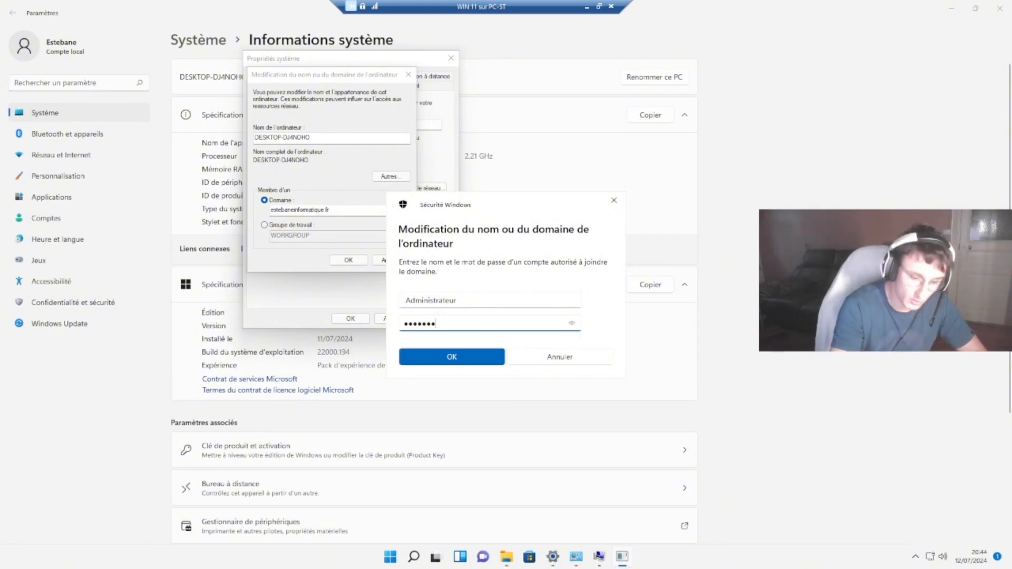
text(••••••)
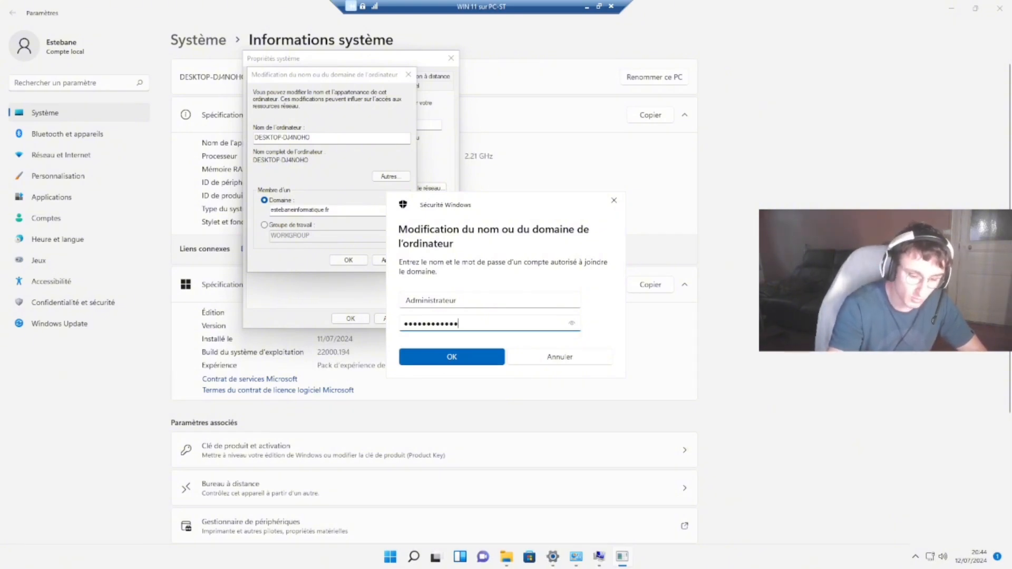
key(Return)
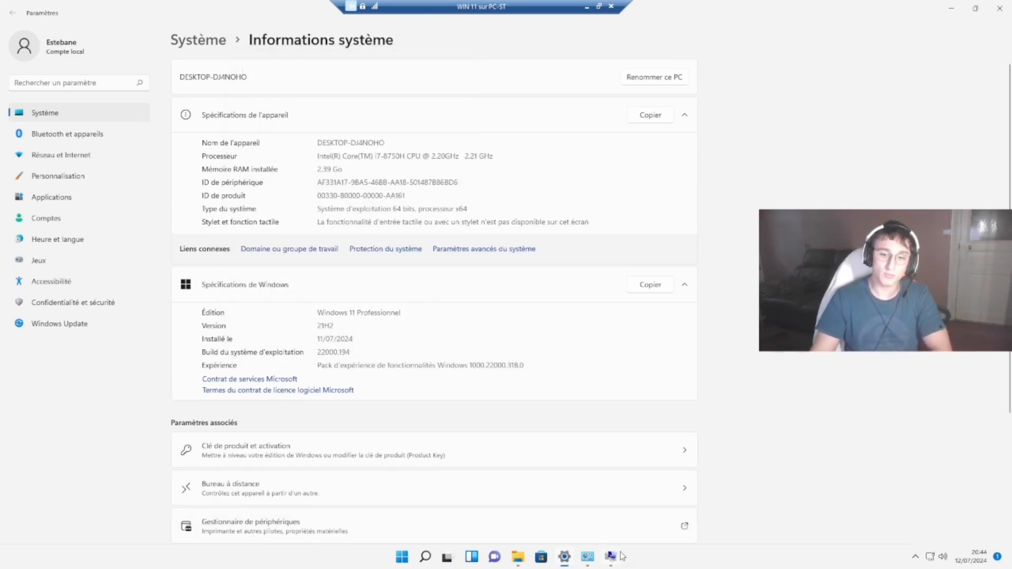
mouse_move(615, 565)
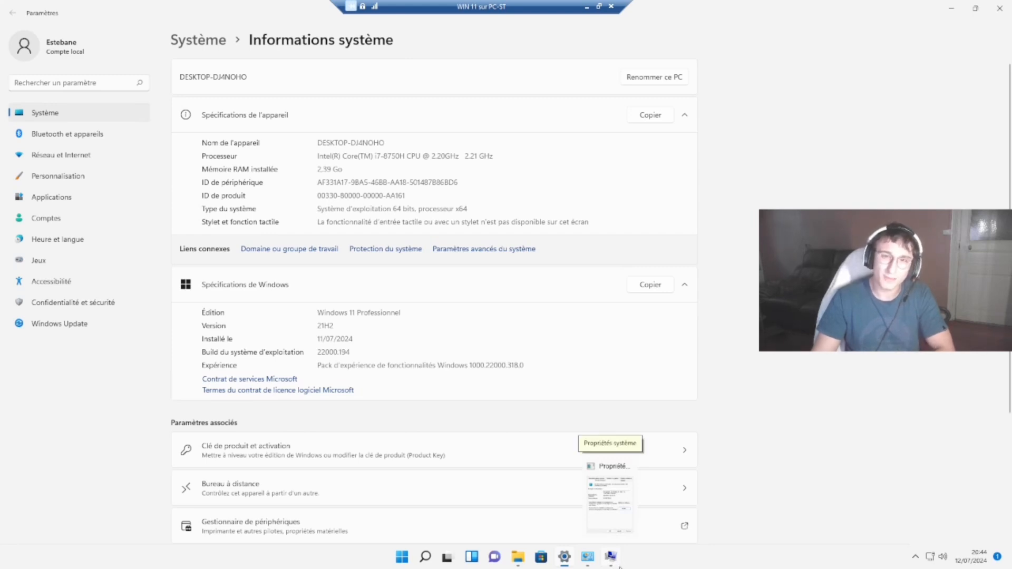
click(620, 567)
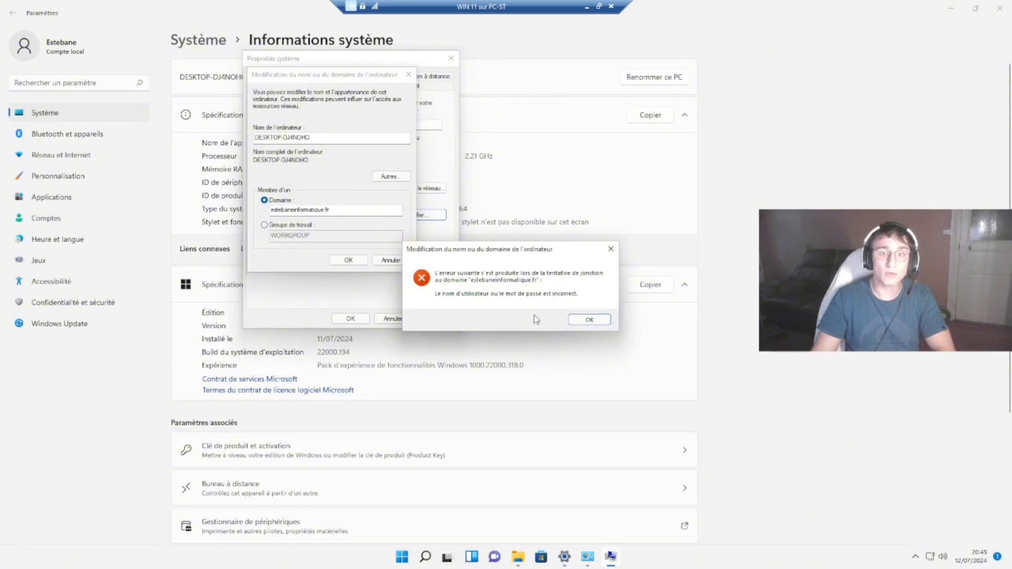
- Dismiss the join error, resubmit the domain change, and enter Administrateur as the user name authorized to join the domain
click(574, 324)
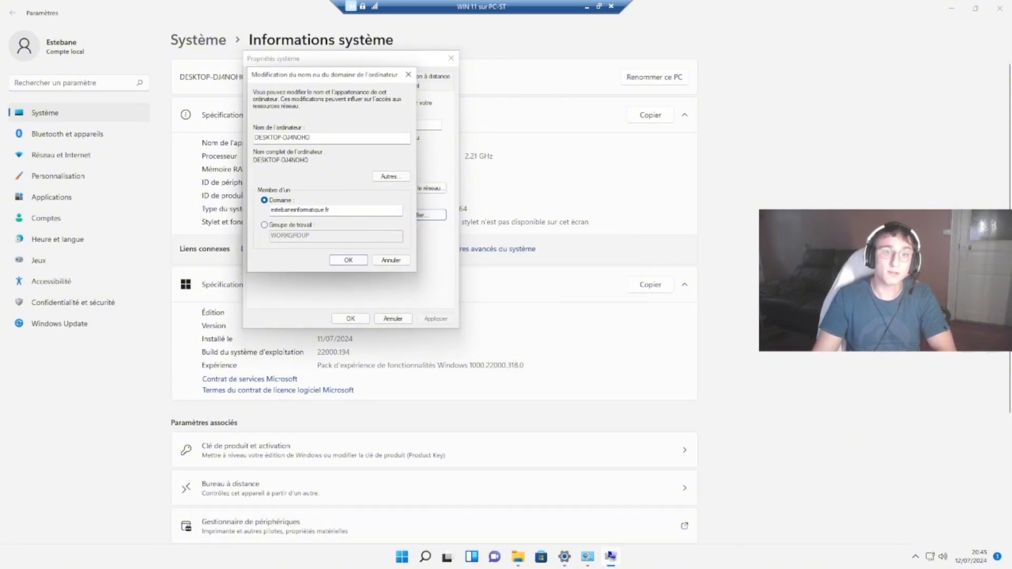
click(351, 261)
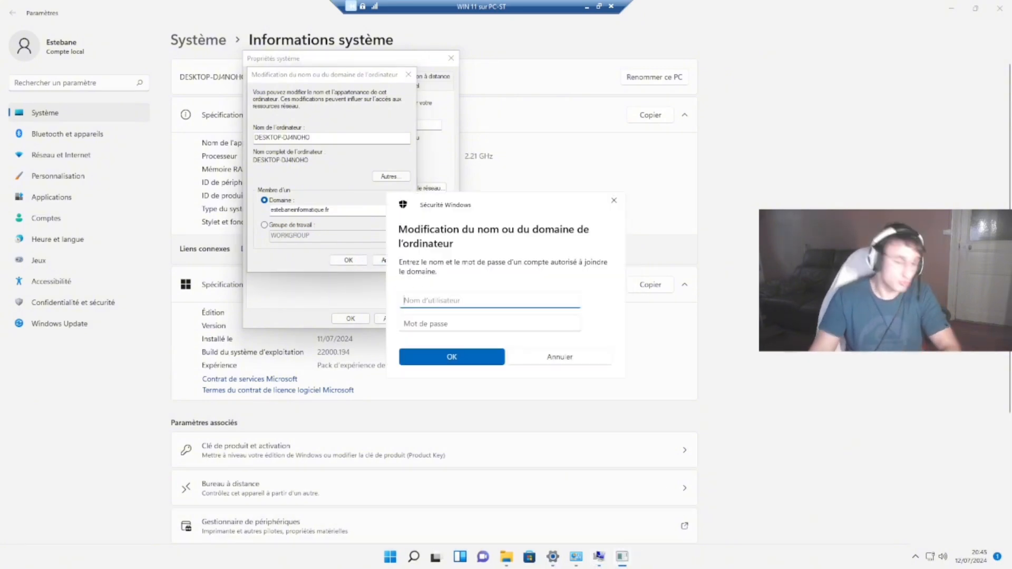
text(Admi)
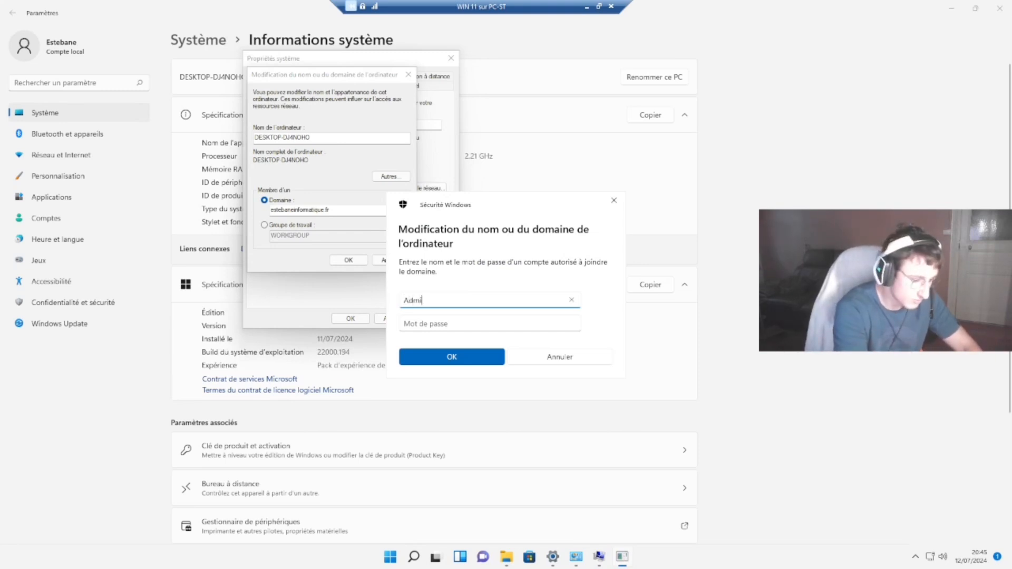
text(stra)
key(BackSpace)
key(BackSpace)
key(BackSpace)
key(BackSpace)
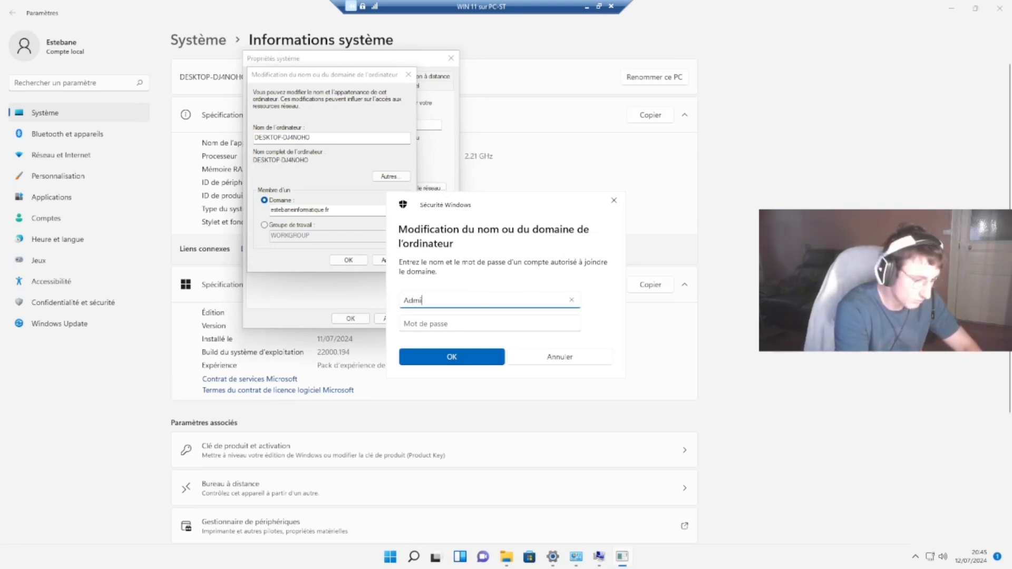
text(nistrateur)
key(Tab)
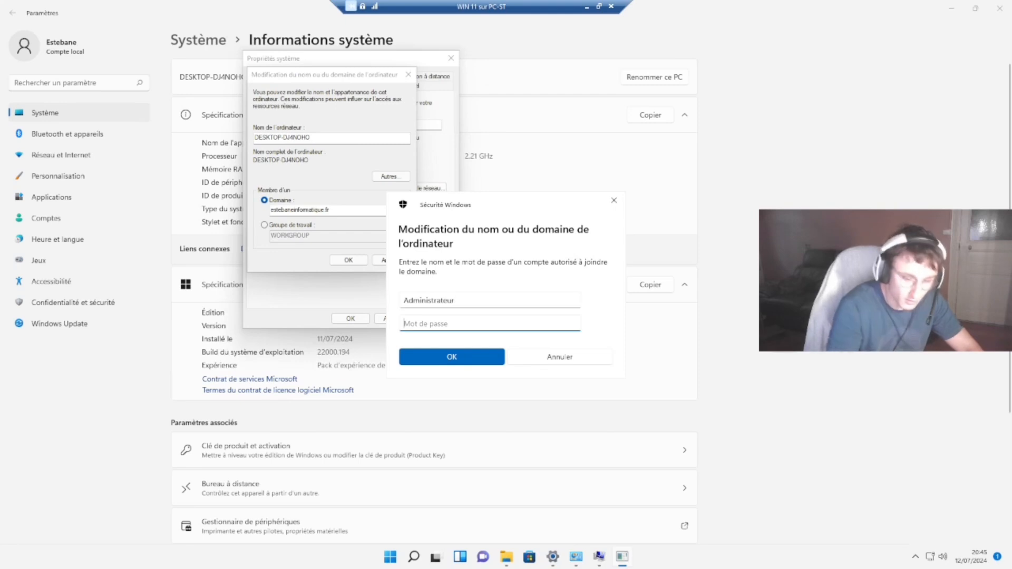
- Enter the domain account's password, reveal it to check the spelling, and submit the credentials
text(•••••)
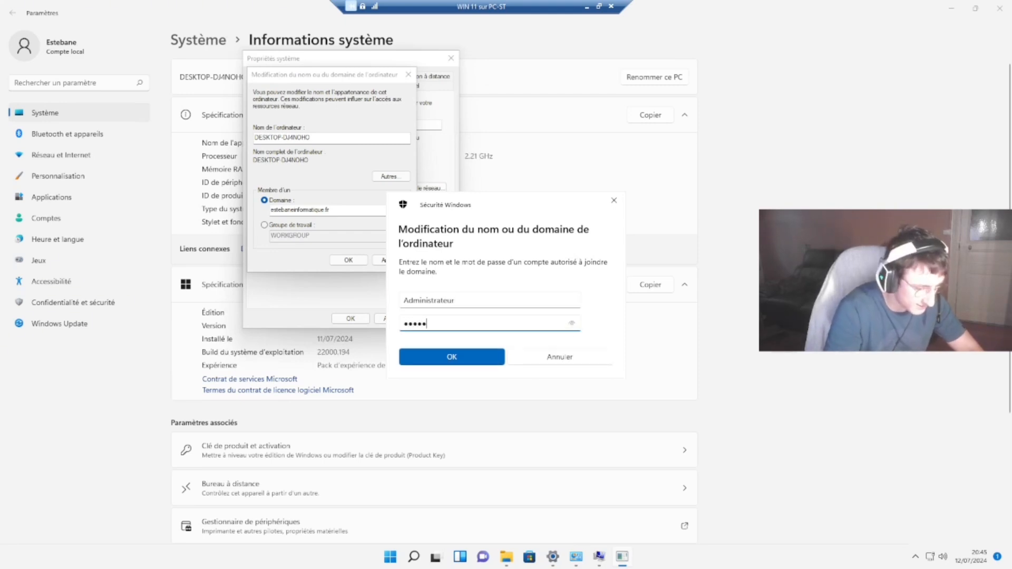
text(•••••••)
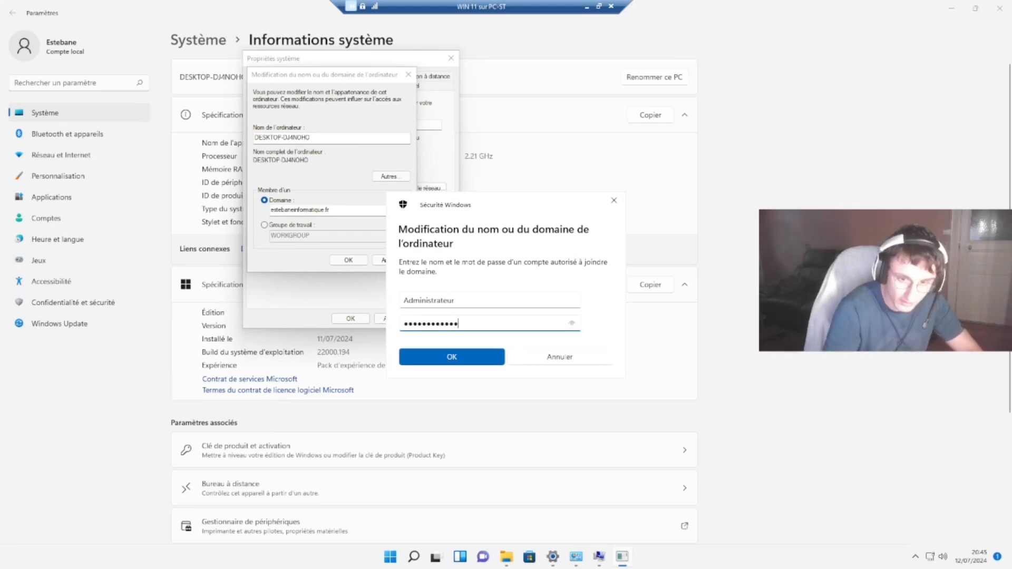
text(6)
click(572, 324)
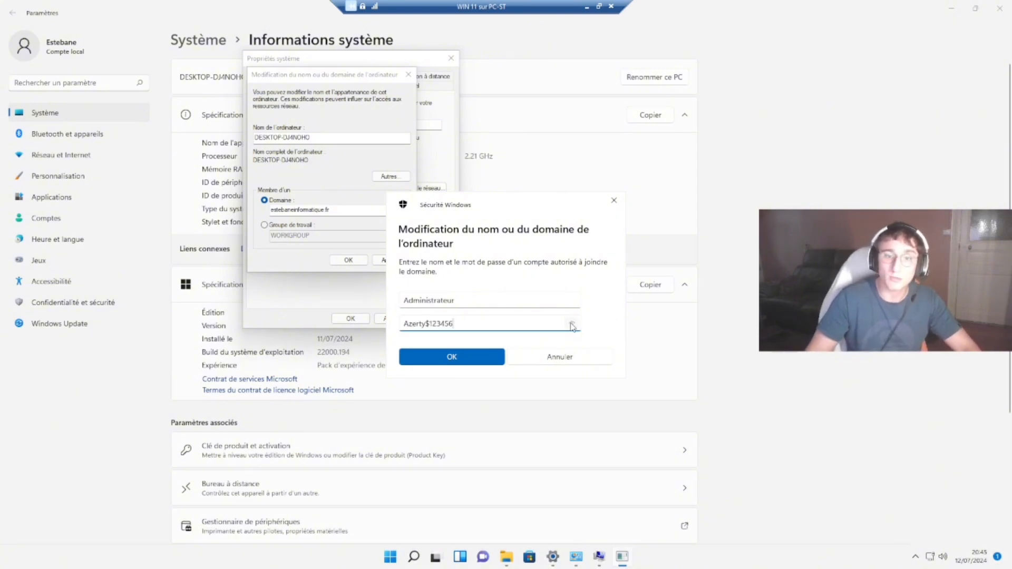
click(476, 355)
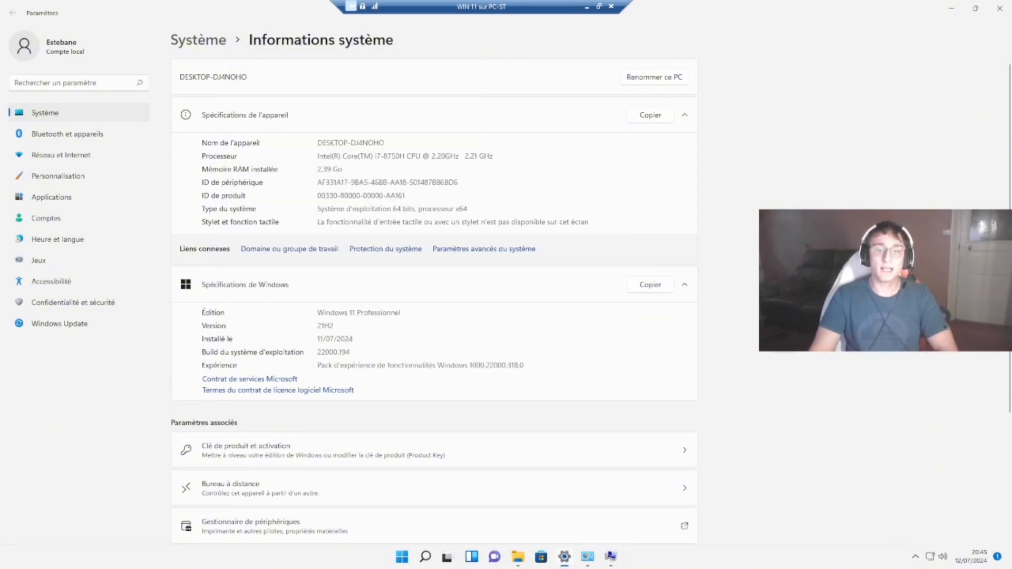
- Bring the domain change dialog back to the front, acknowledge its messages, and restart the computer immediately to apply the changes
click(611, 557)
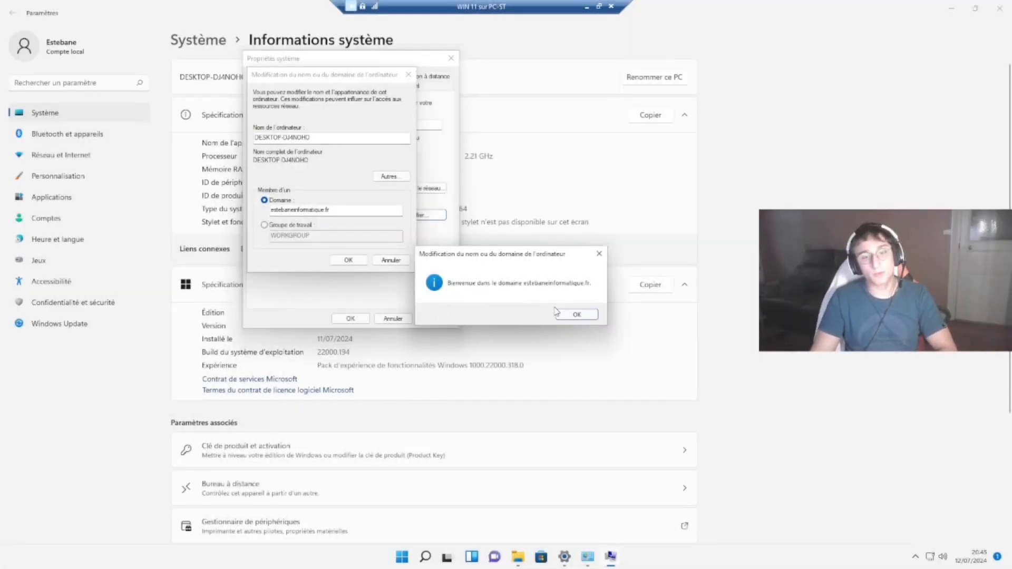
click(576, 314)
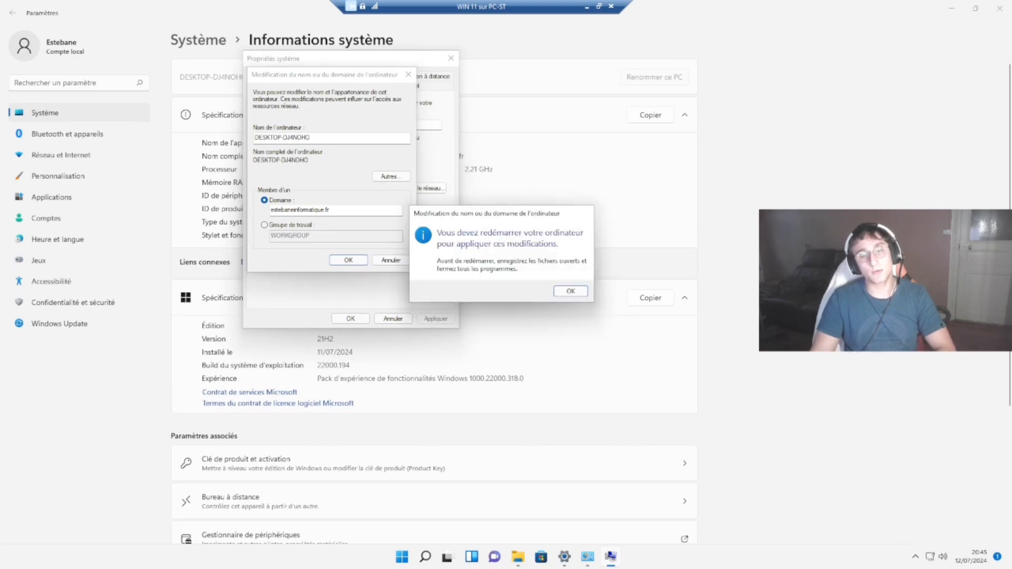
click(570, 292)
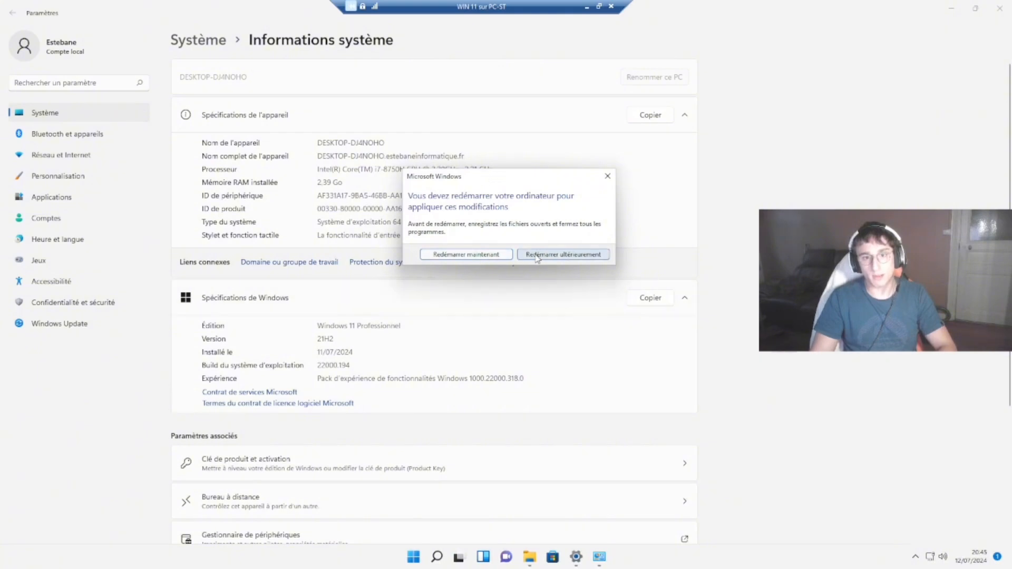
click(491, 255)
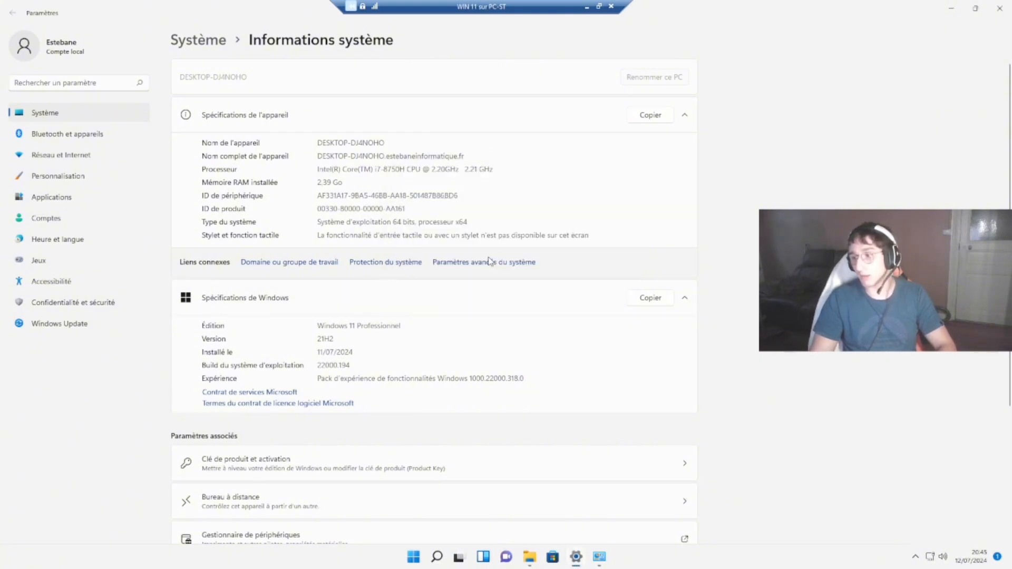